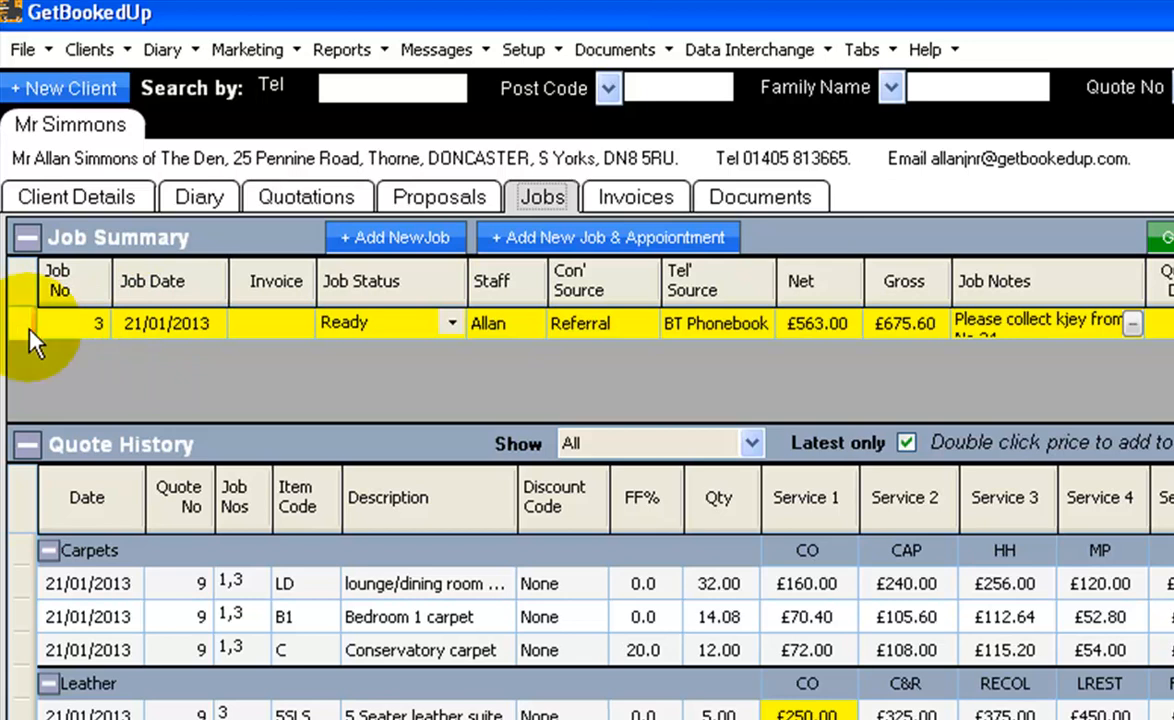
# Step: Change the status of job 3 in the job summary to Done
pyautogui.click(451, 325)
pyautogui.click(451, 325)
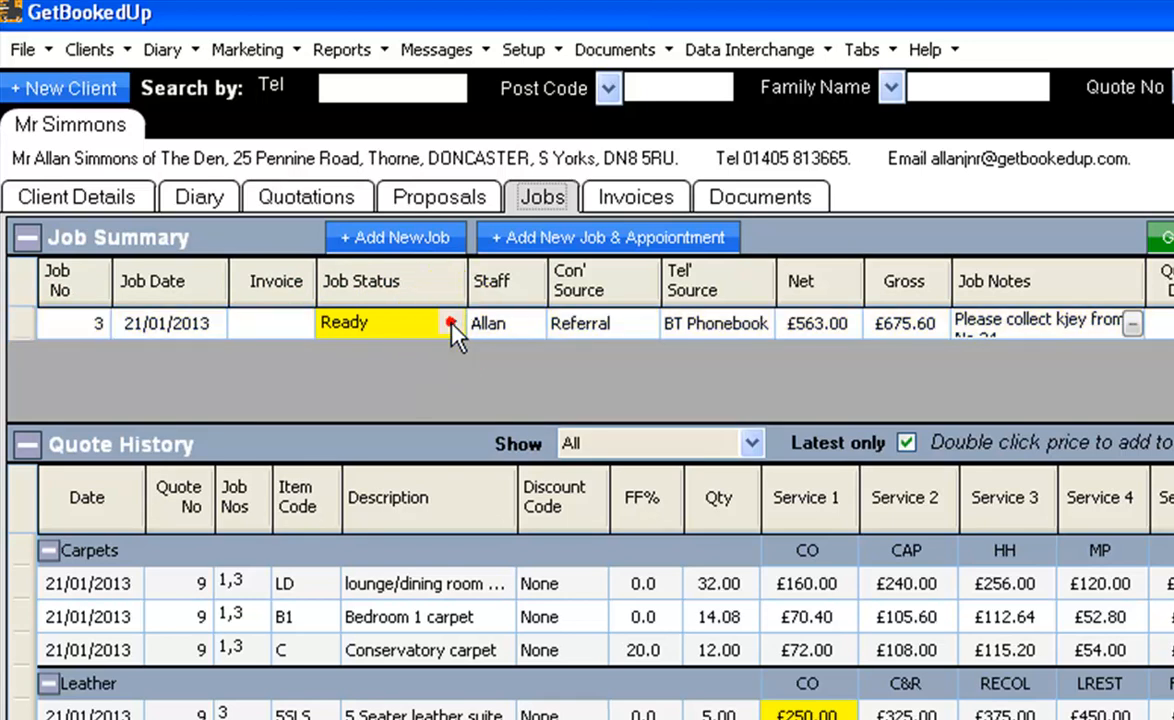
pyautogui.click(451, 325)
pyautogui.click(408, 373)
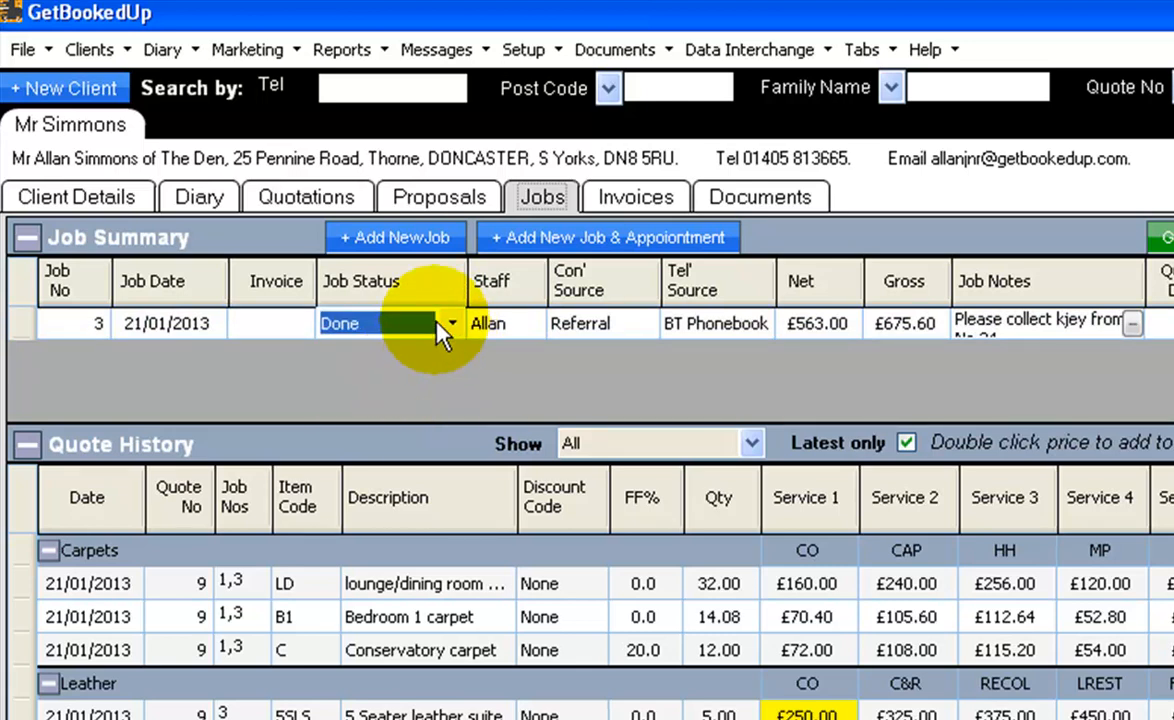
# Step: Create a new invoice for the client and add the completed job 3 to it
pyautogui.click(636, 200)
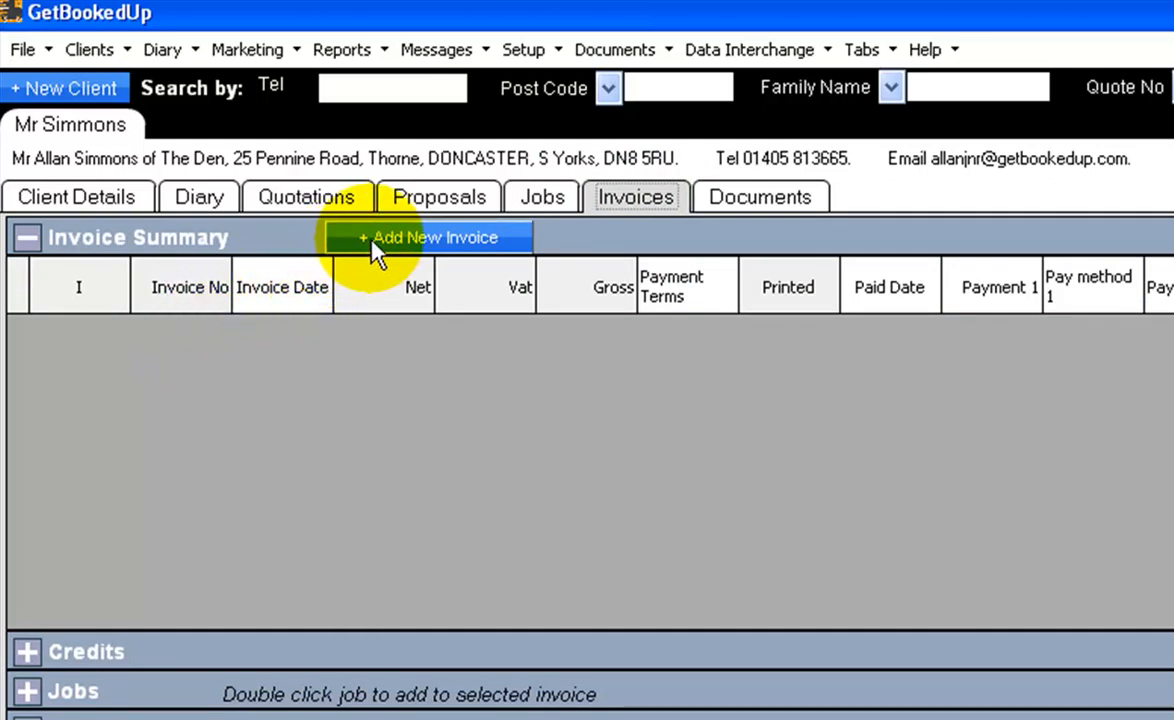
pyautogui.click(399, 240)
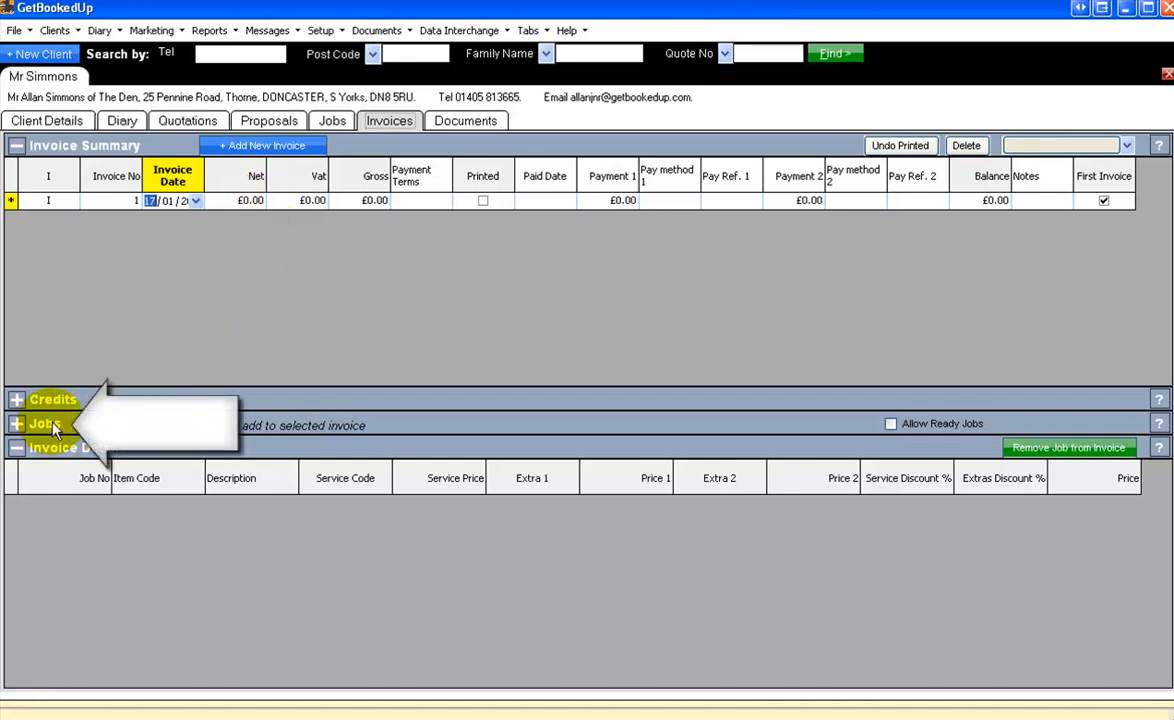
pyautogui.click(18, 424)
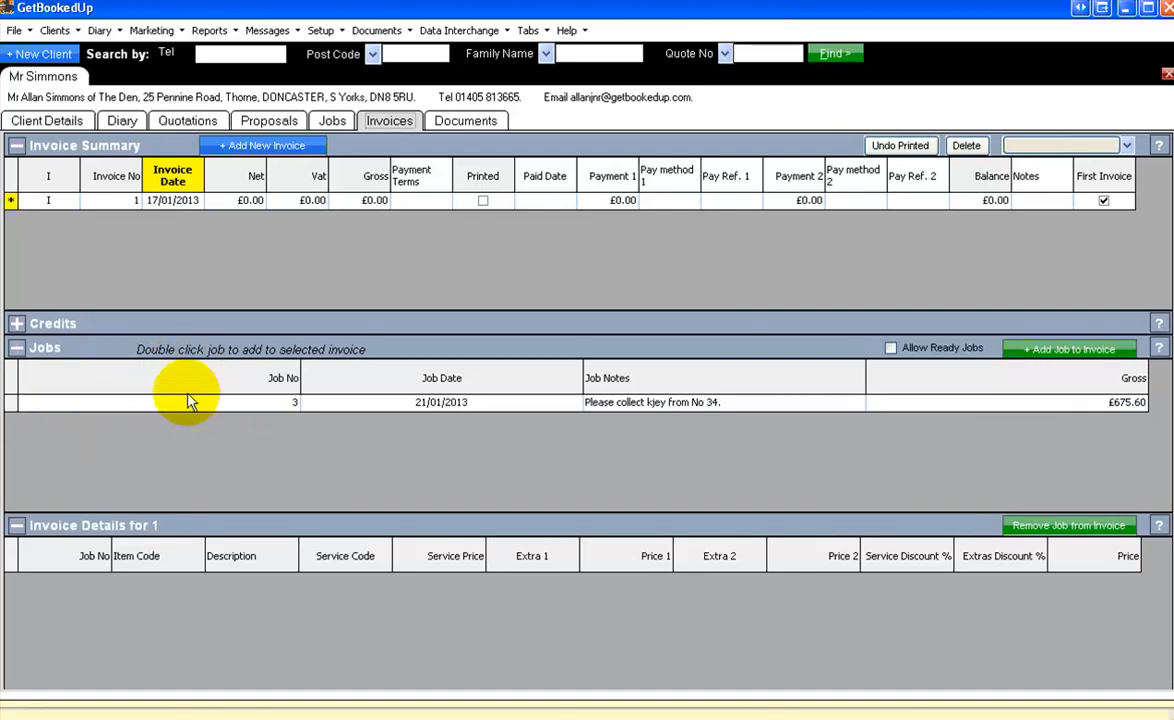
pyautogui.click(20, 404)
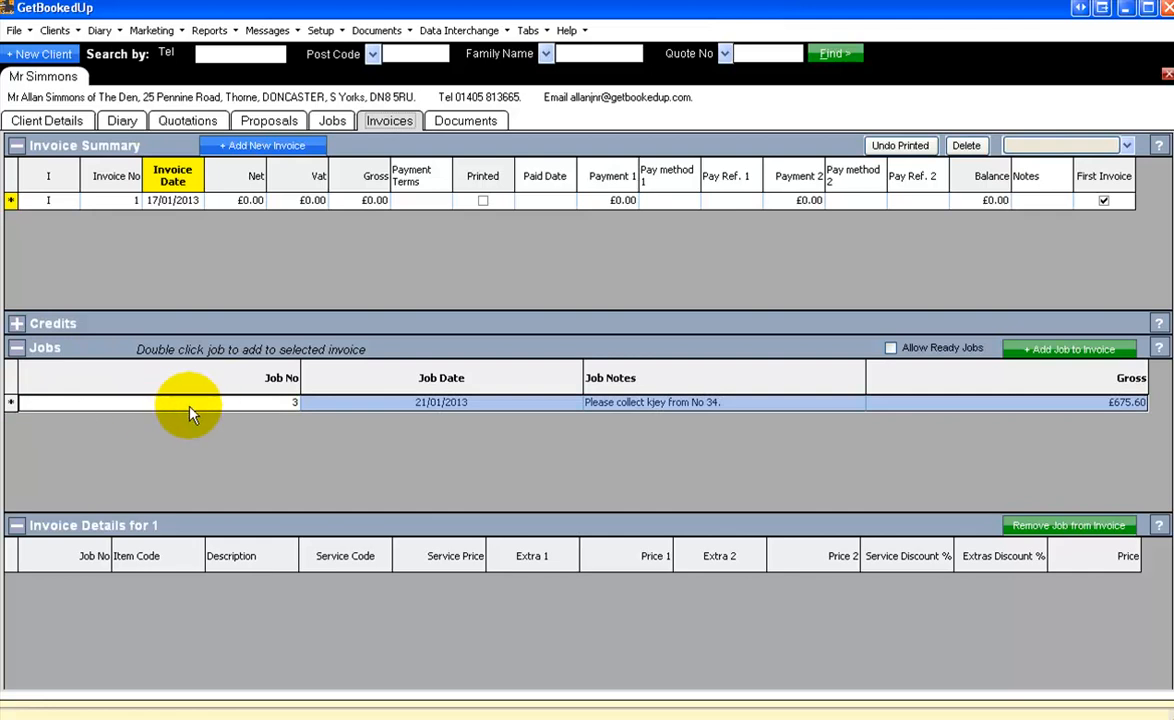
pyautogui.doubleClick(190, 404)
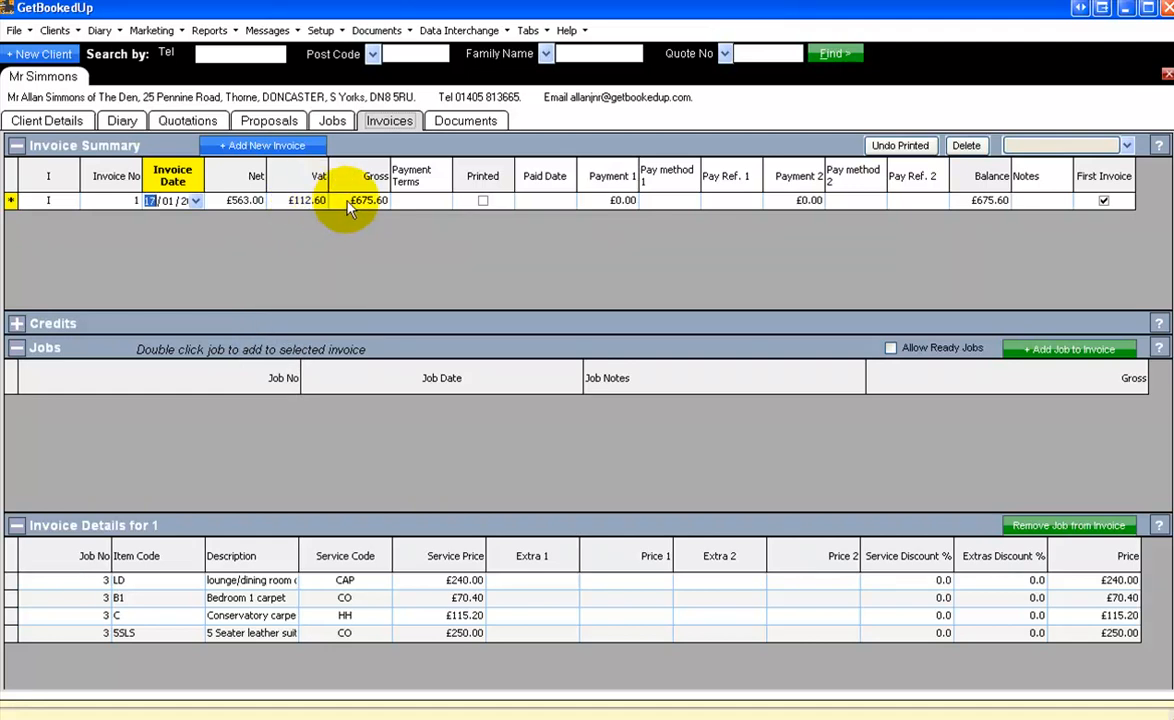
pyautogui.click(445, 201)
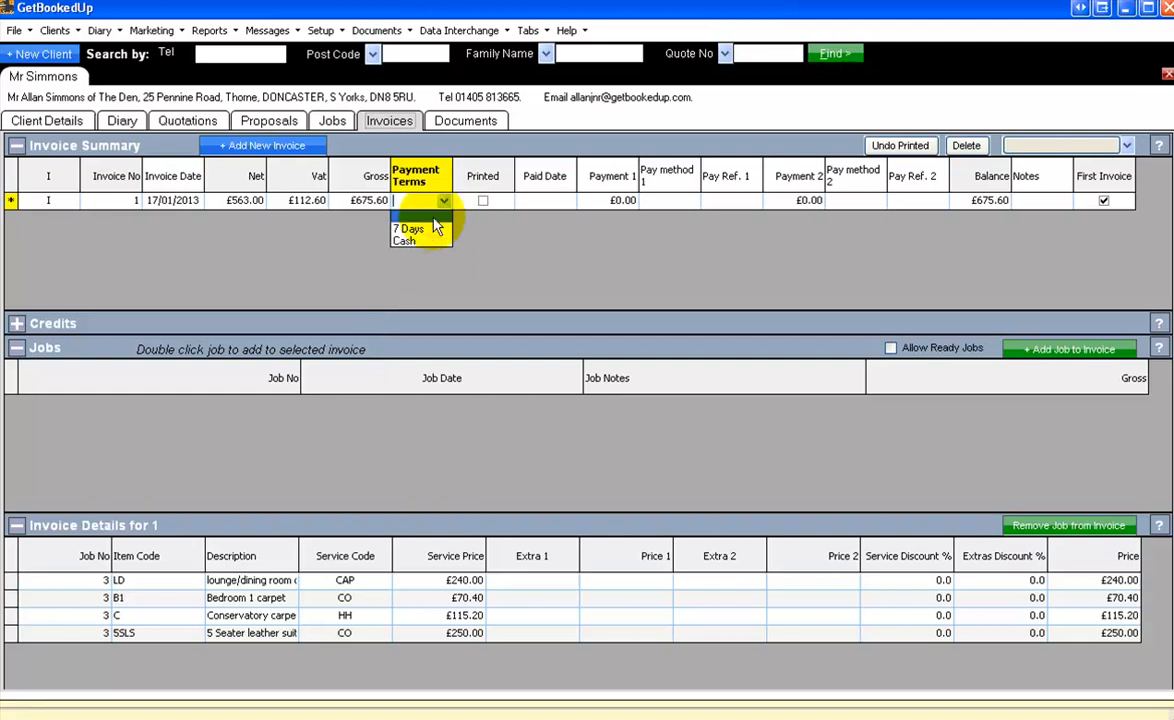
pyautogui.click(437, 229)
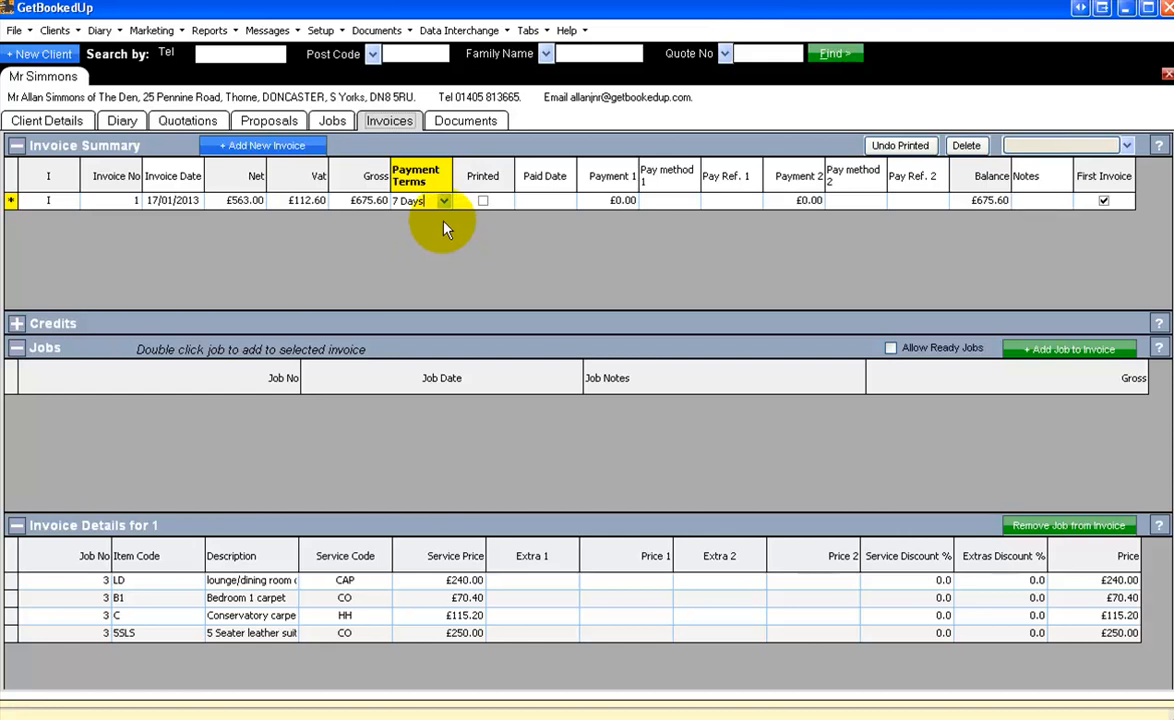
pyautogui.click(443, 201)
pyautogui.click(424, 217)
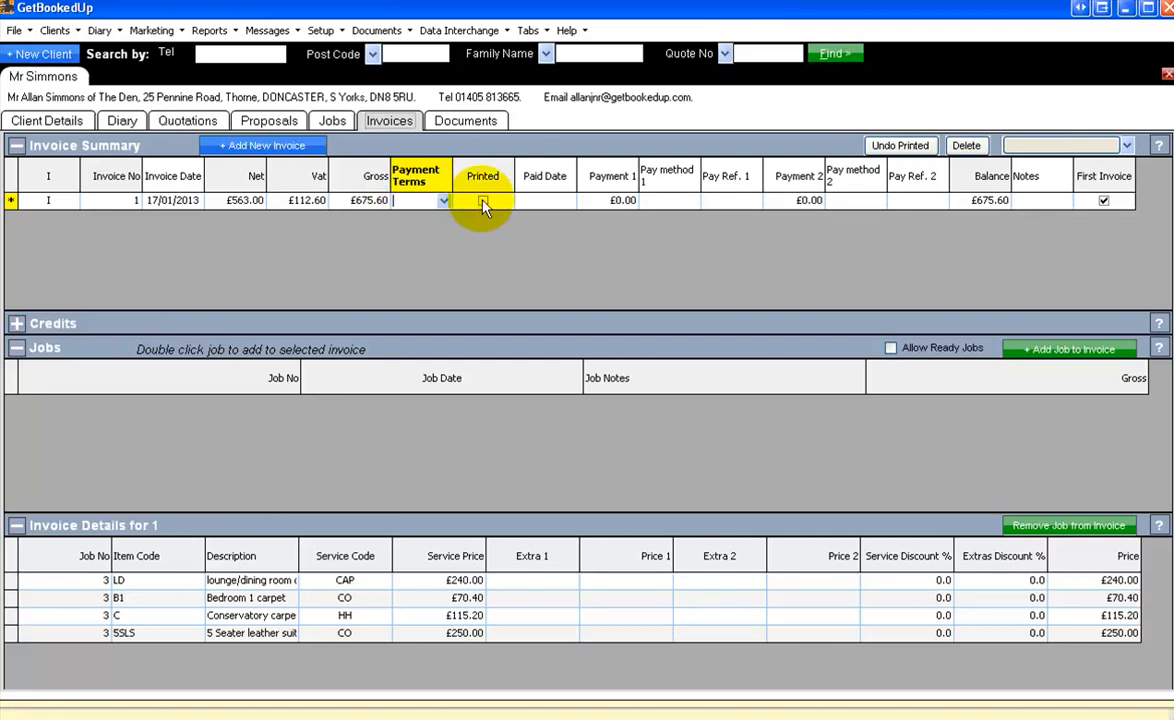
# Step: Set the invoice's paid date to 17/01/2013 and accept the date
pyautogui.click(570, 205)
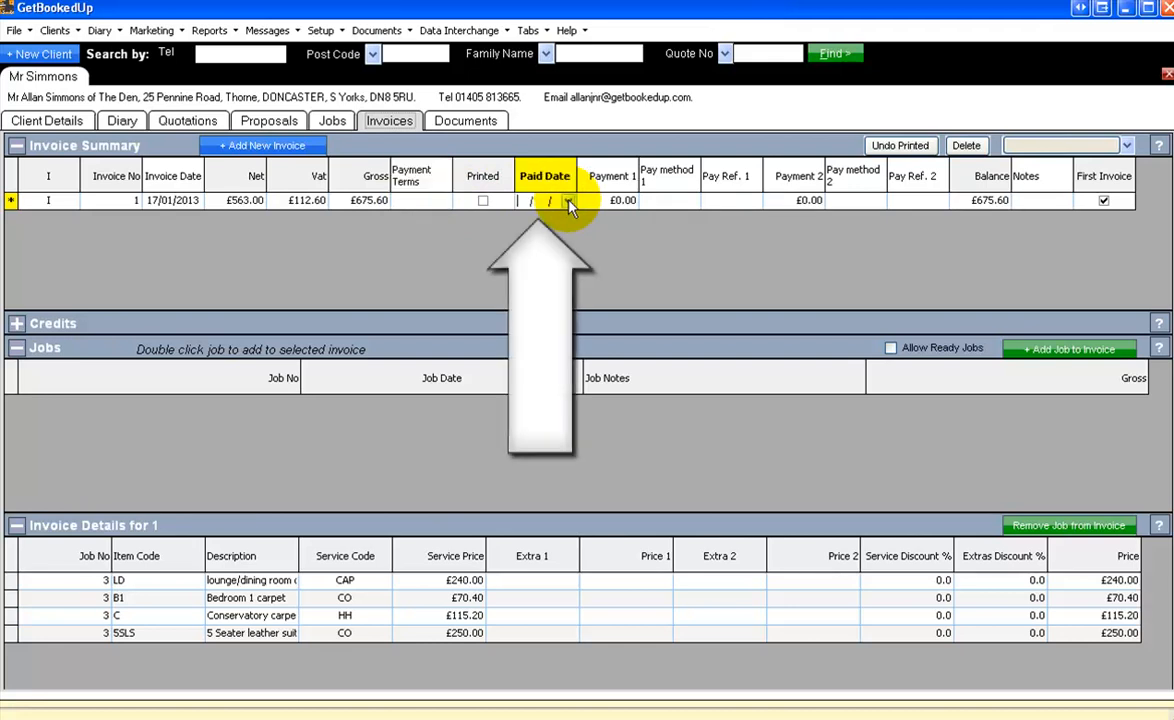
pyautogui.click(568, 201)
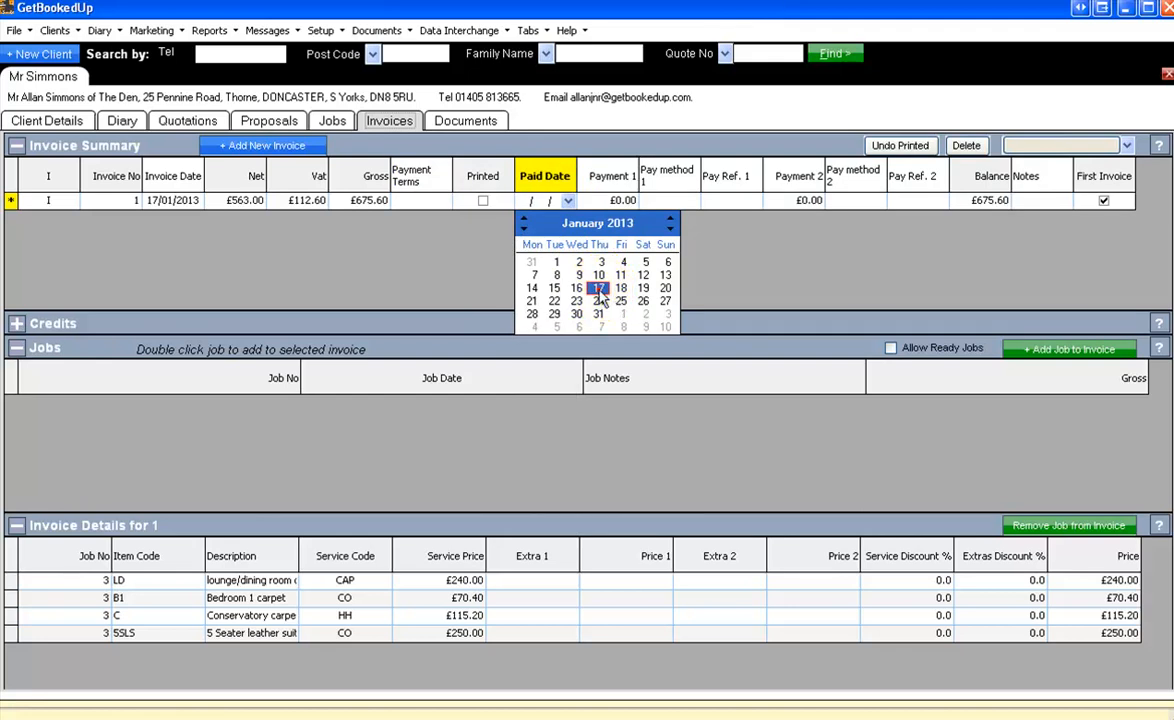
pyautogui.click(598, 288)
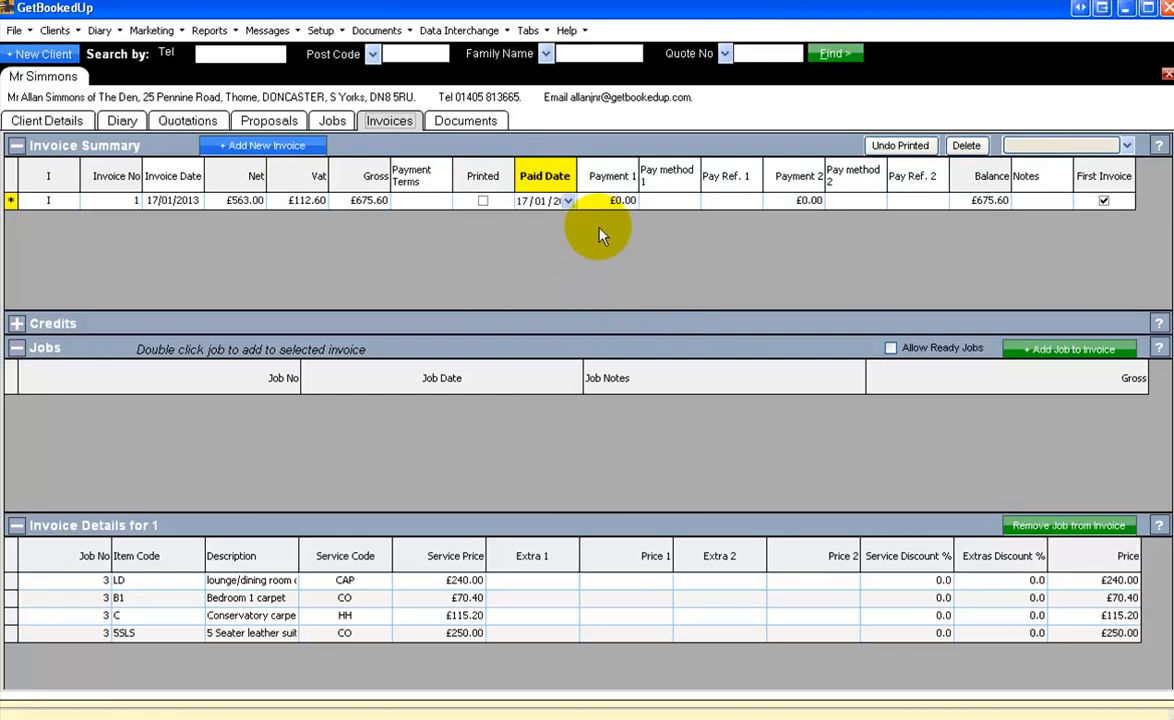
pyautogui.press('Tab')
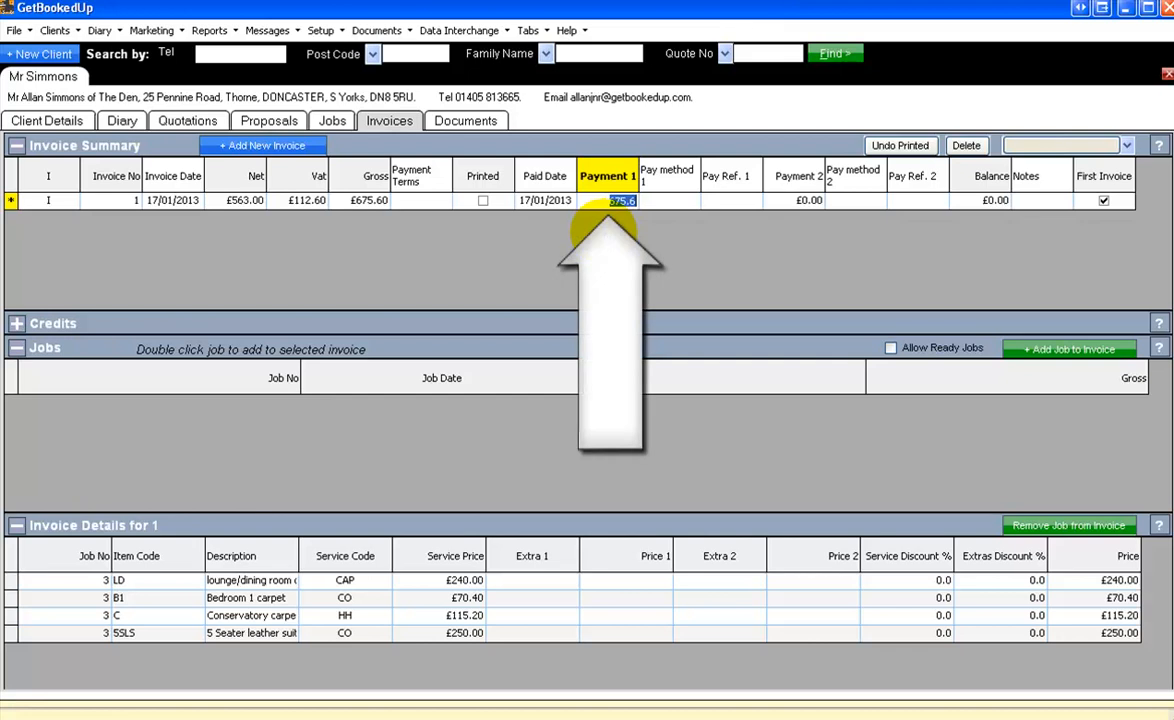
# Step: Record the invoice's first payment as £600, paid by Cheque with payment reference 5001234
pyautogui.click(812, 202)
pyautogui.click(620, 204)
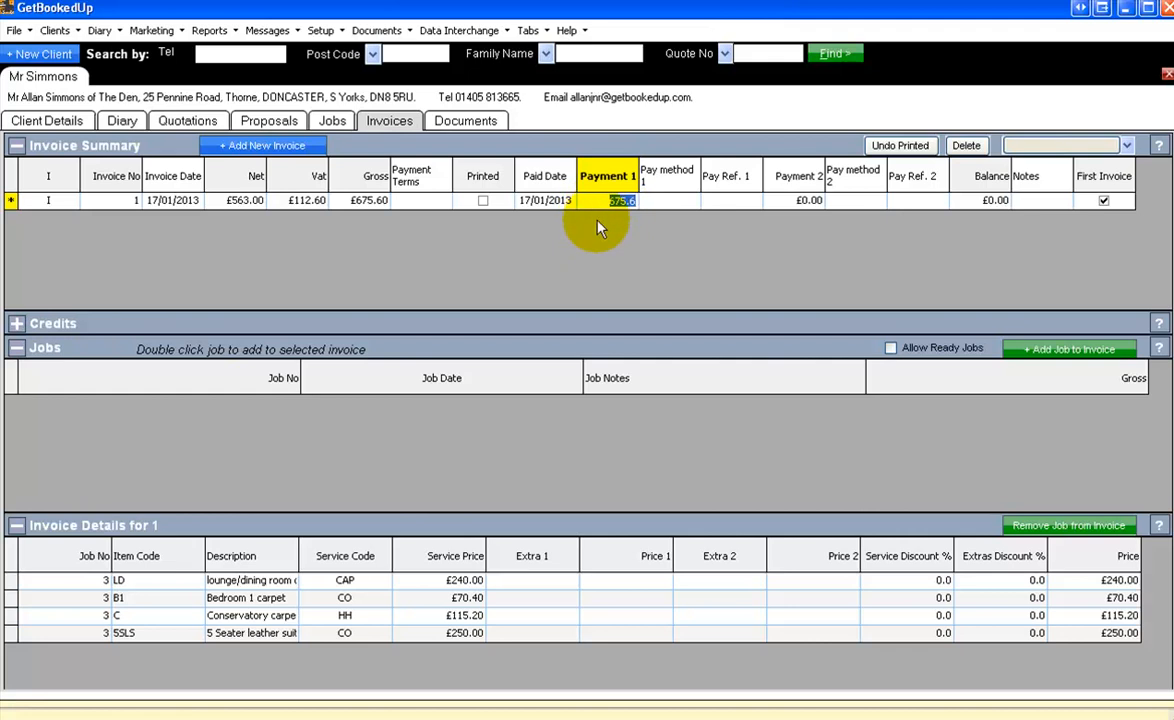
pyautogui.write('600')
pyautogui.press('Tab')
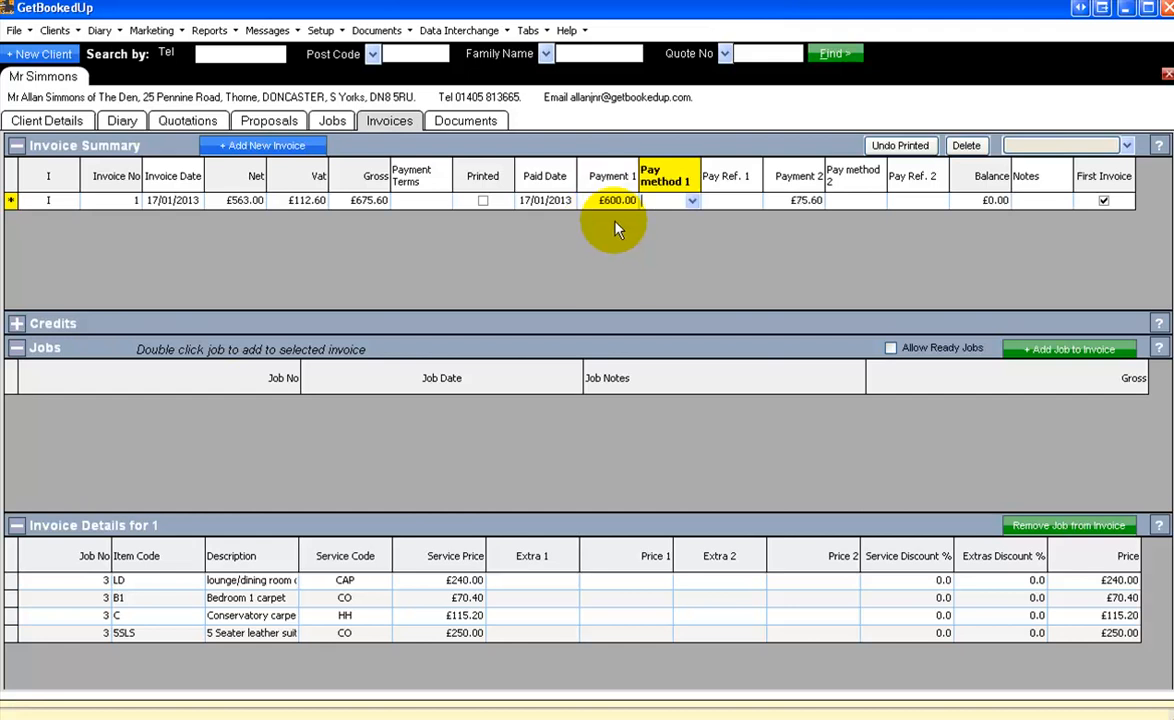
pyautogui.click(694, 201)
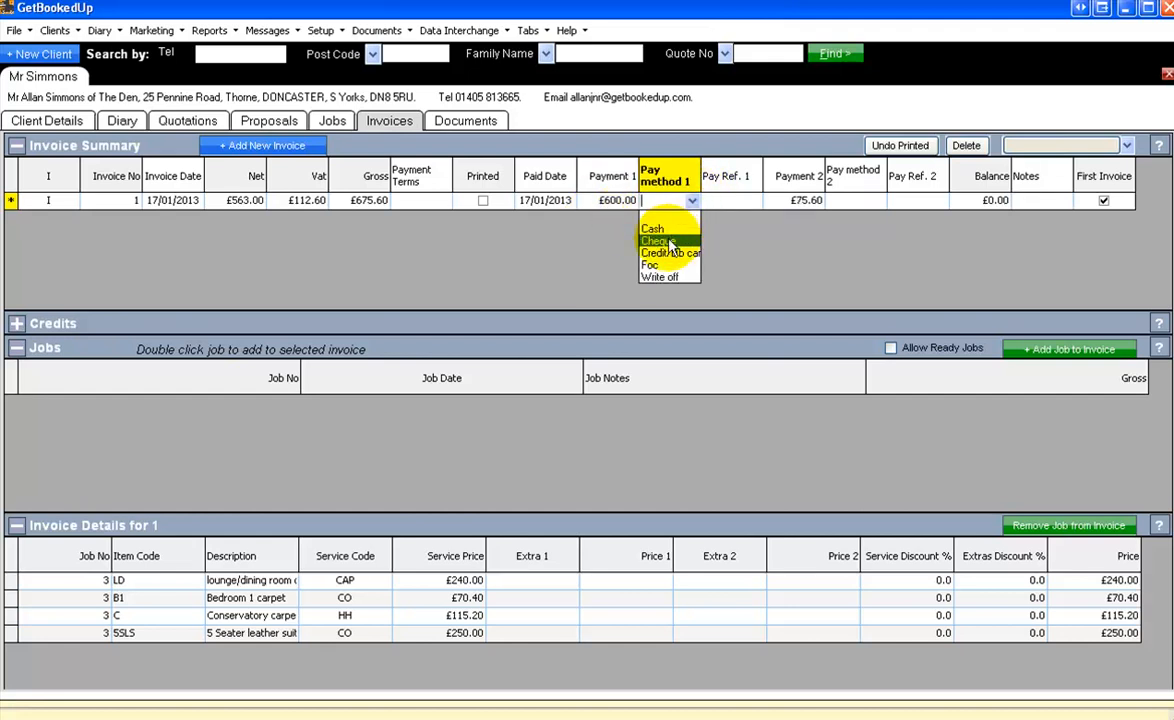
pyautogui.click(670, 245)
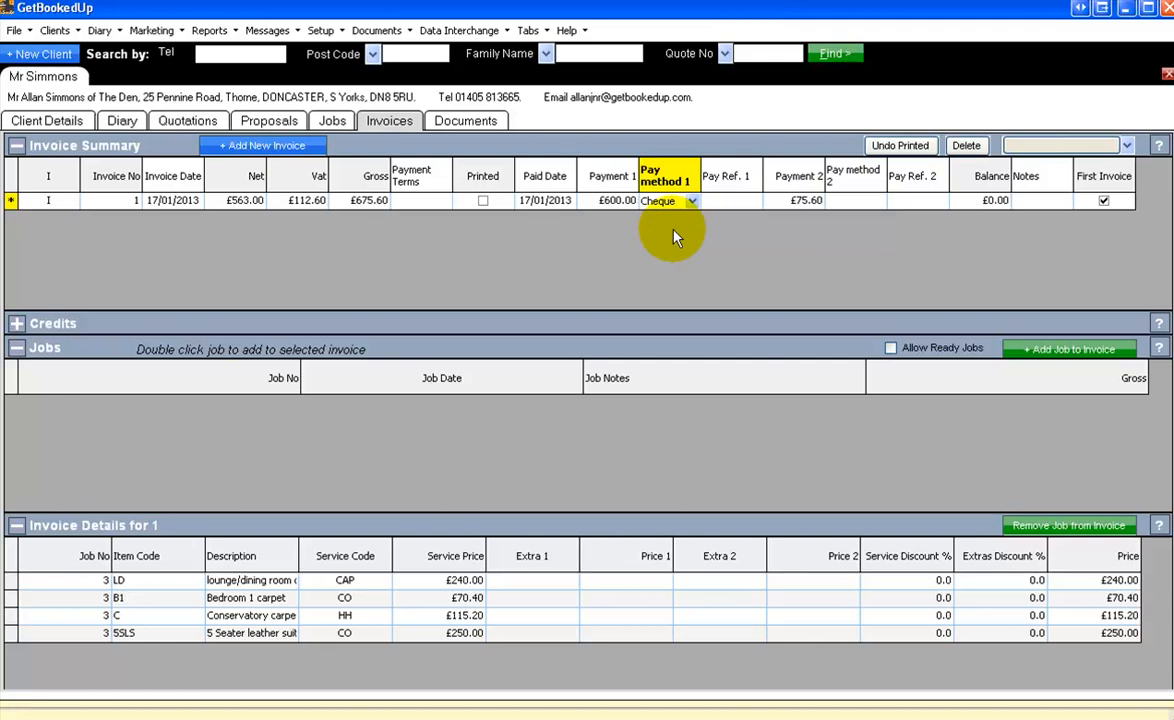
pyautogui.press('Tab')
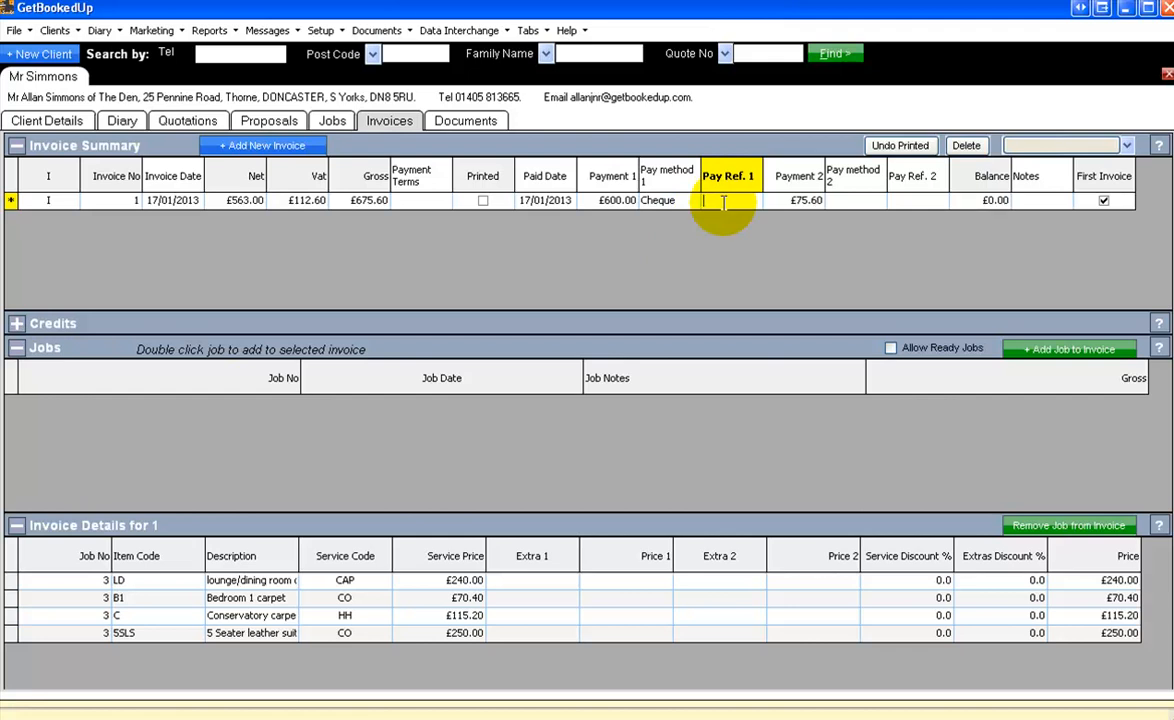
pyautogui.write('5001234')
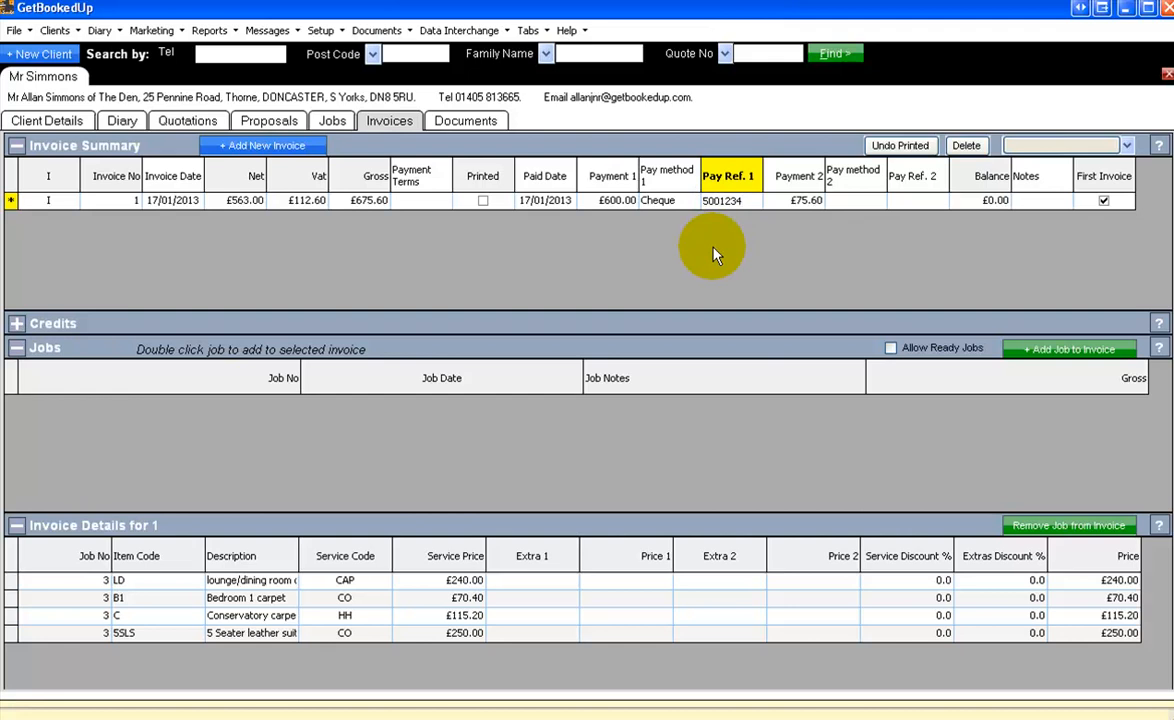
# Step: Keep £75.60 as the second payment, paid by Cash with payment reference 12341
pyautogui.click(814, 205)
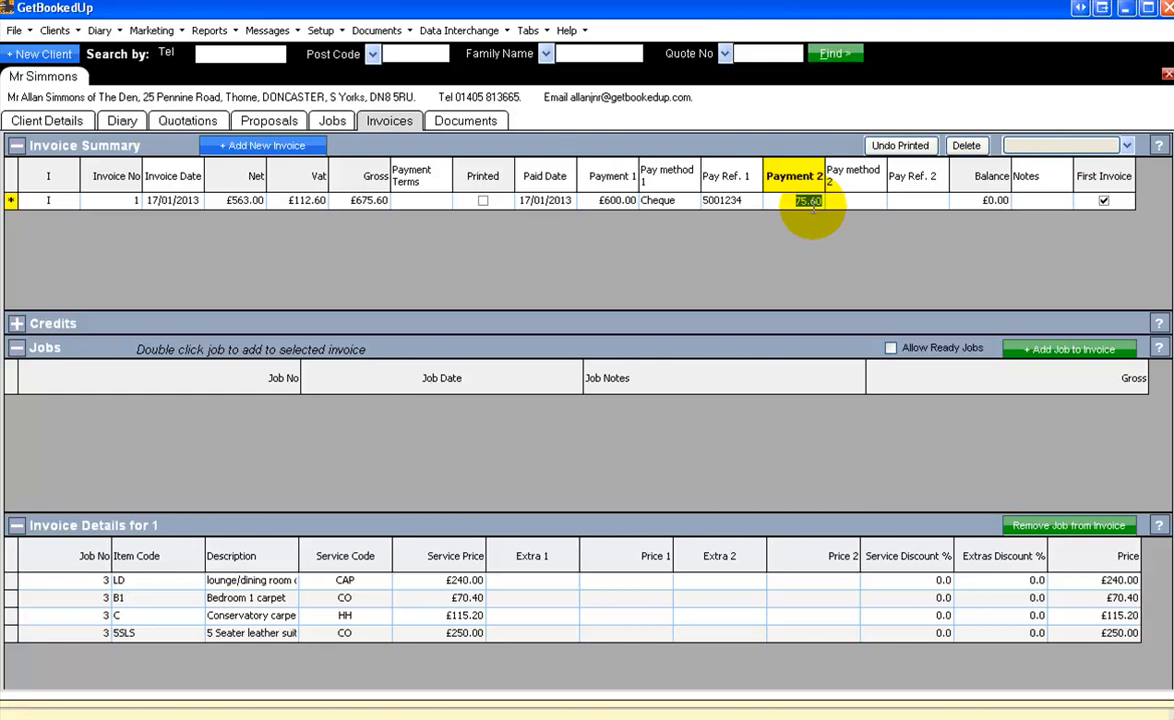
pyautogui.press('Tab')
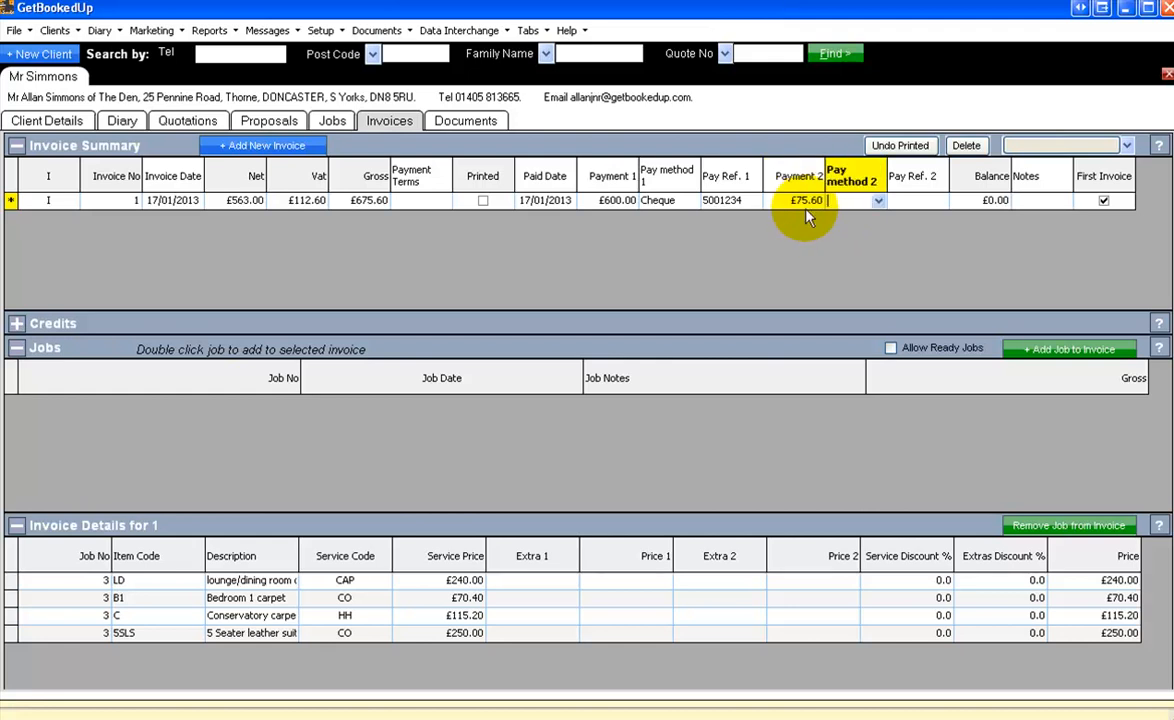
pyautogui.click(877, 203)
pyautogui.click(864, 228)
pyautogui.press('Tab')
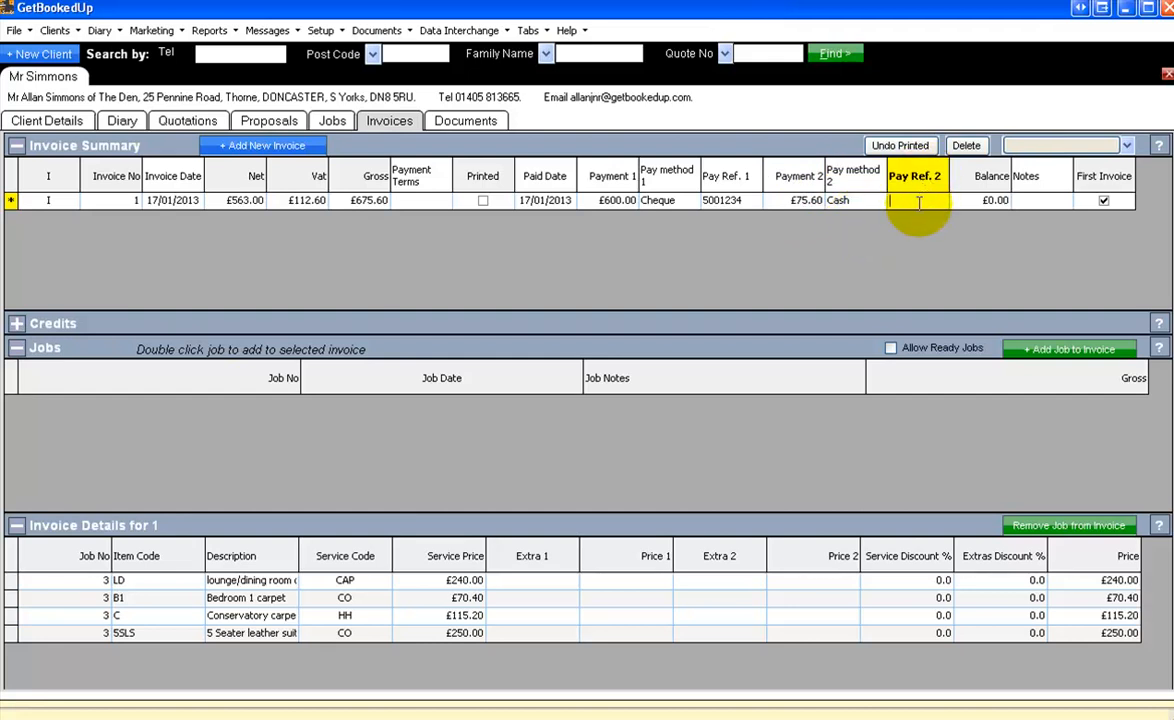
pyautogui.write('12345')
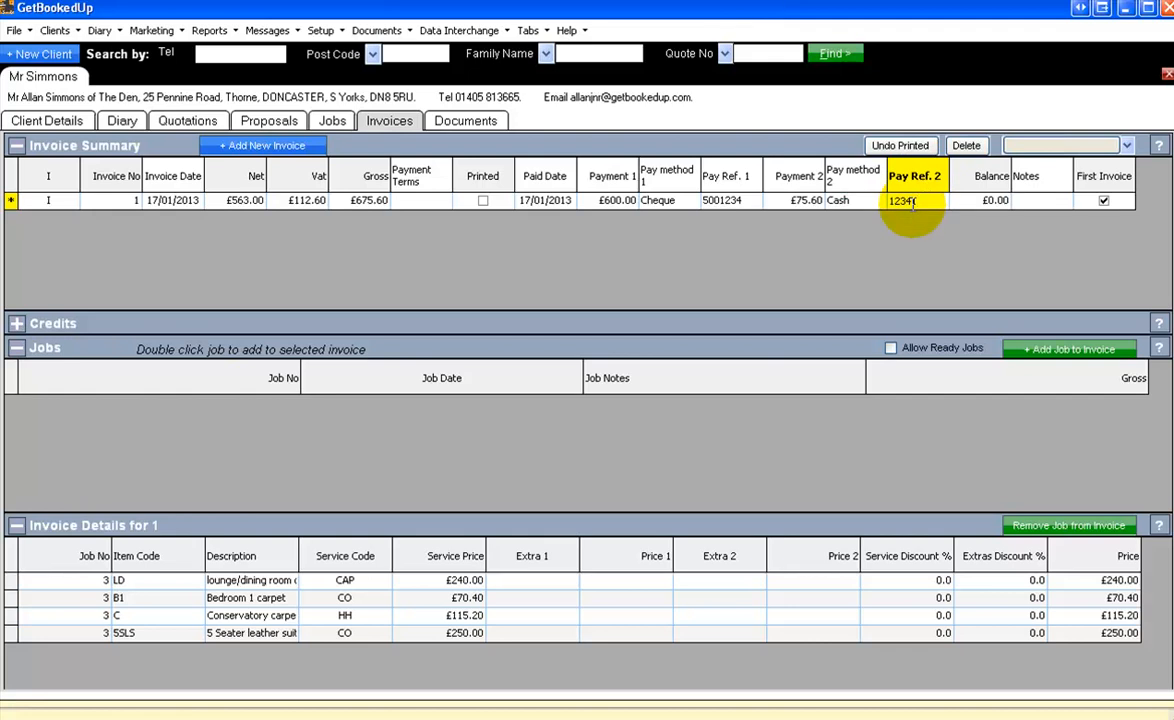
pyautogui.press('Tab')
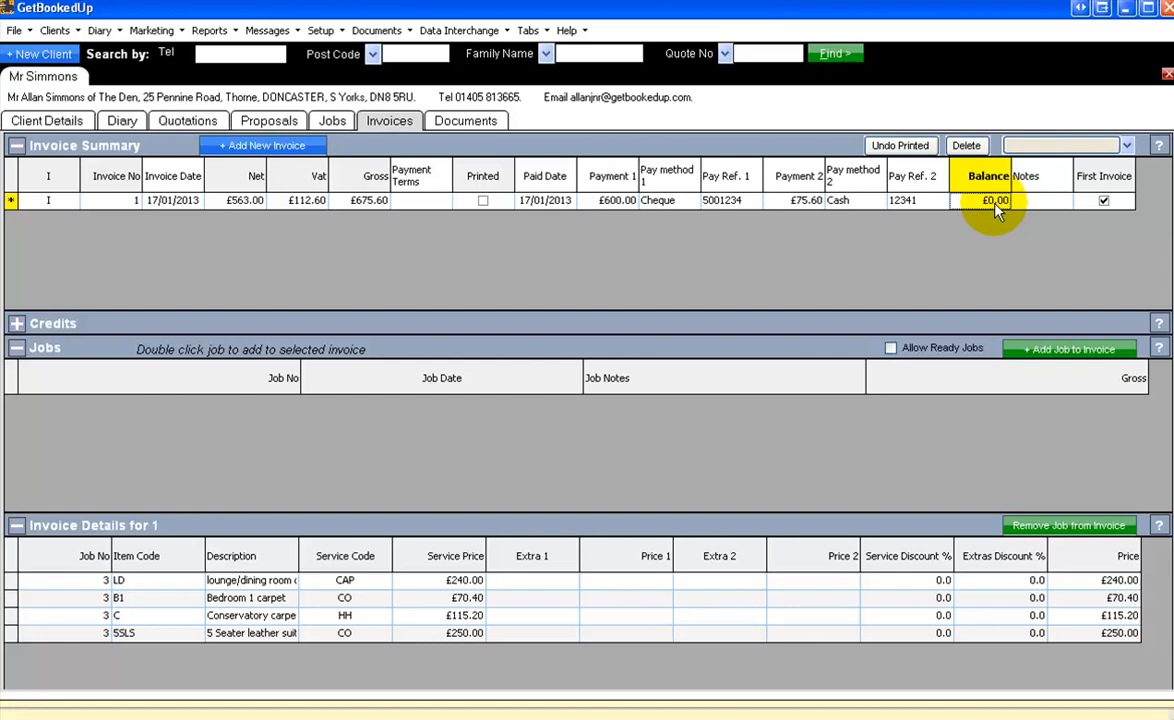
# Step: Open the invoice's notes editor and close it without entering a note
pyautogui.click(1038, 199)
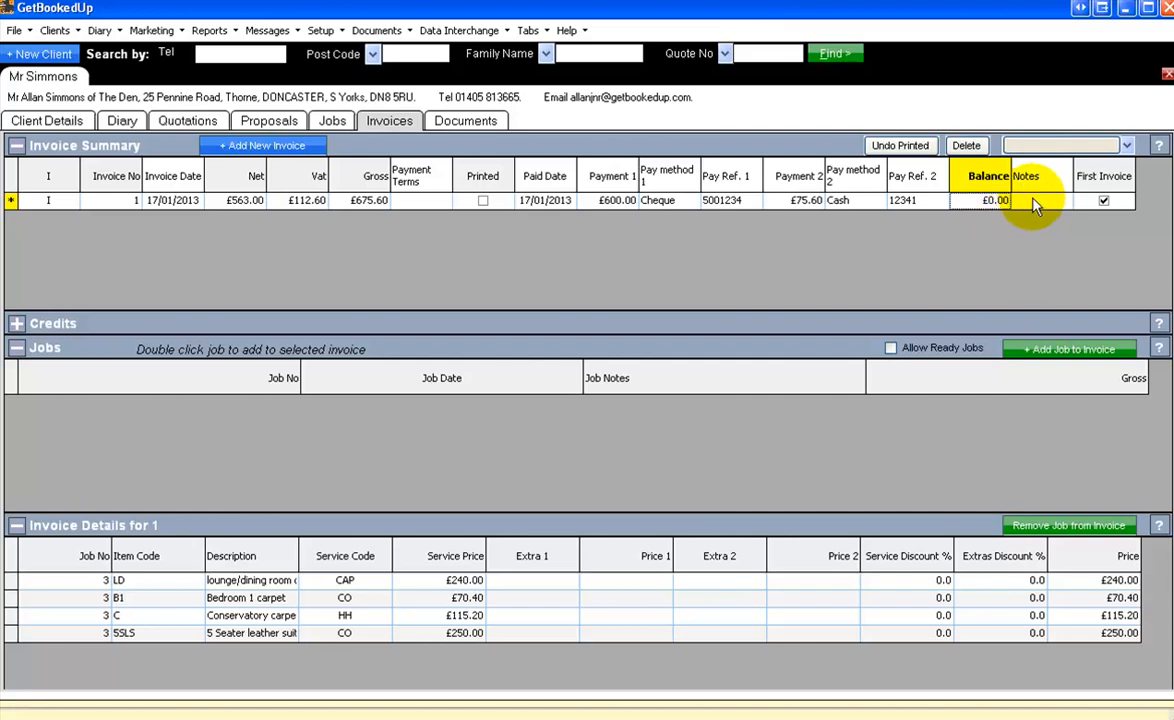
pyautogui.click(1064, 201)
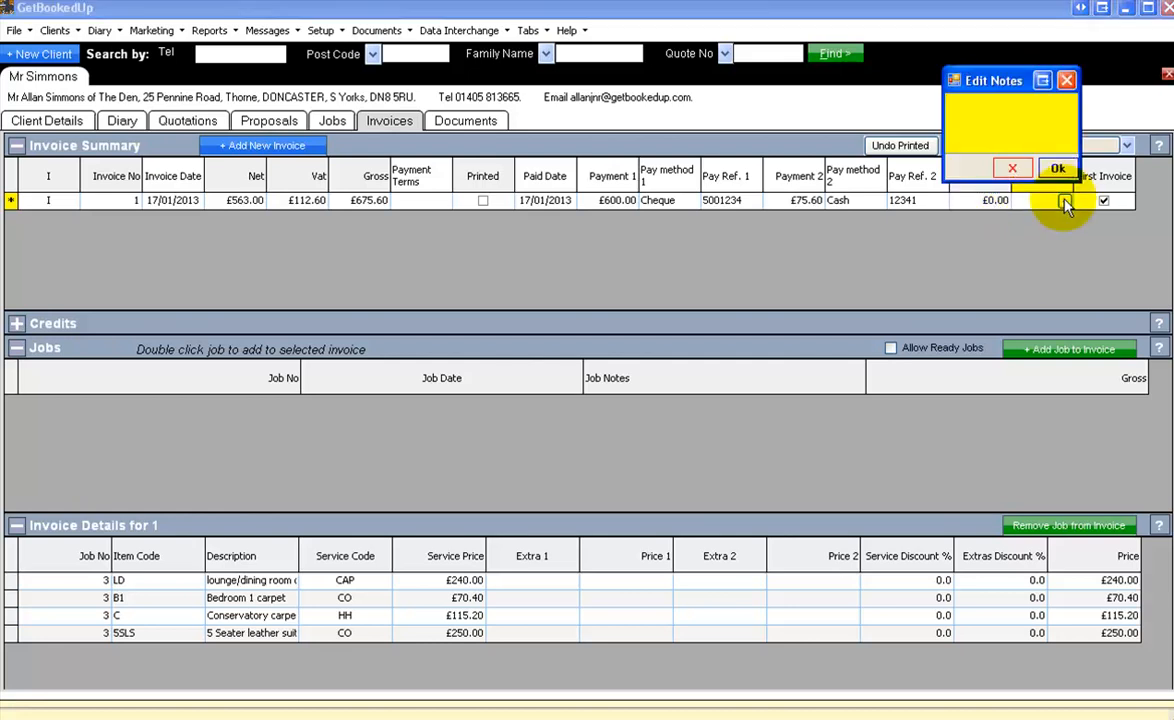
pyautogui.click(1057, 168)
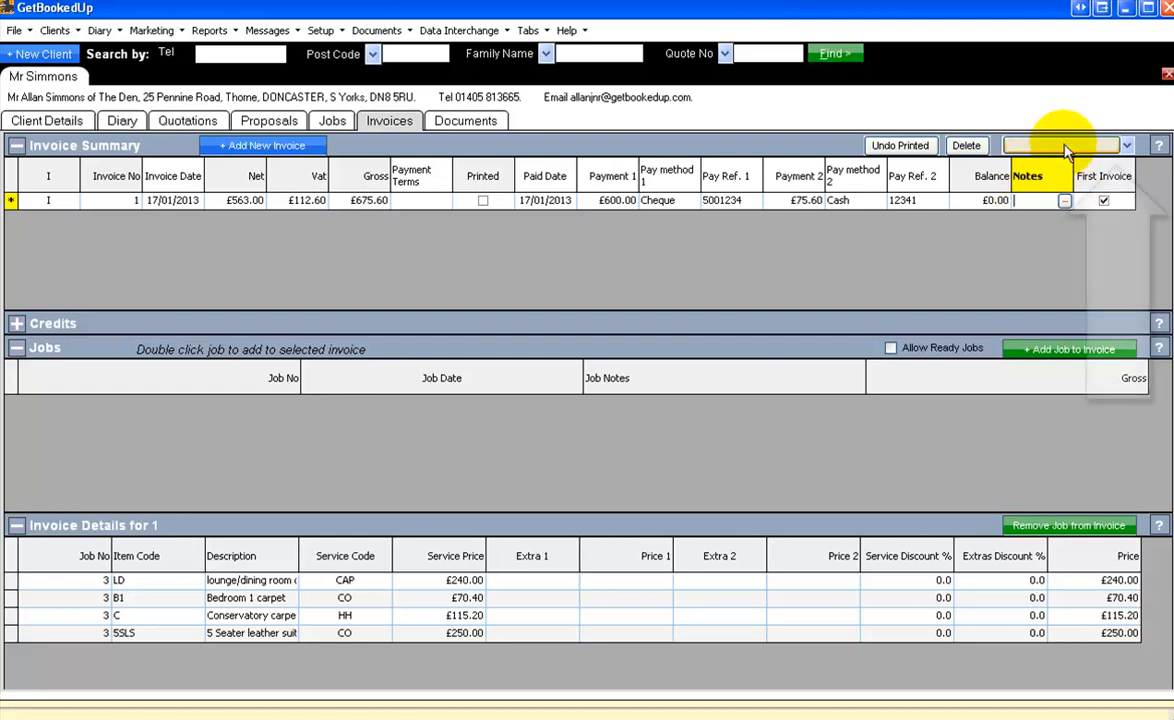
# Step: Choose the Invoice A layout for printing and generate its print preview
pyautogui.click(1126, 147)
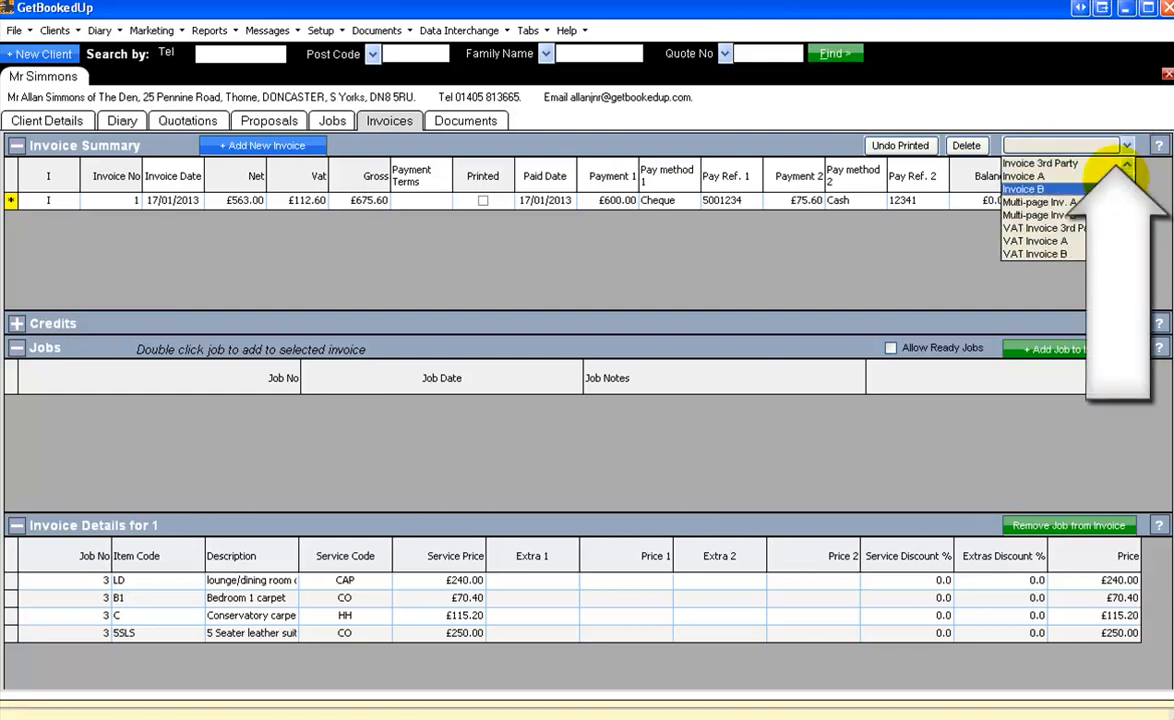
pyautogui.moveTo(1127, 186)
pyautogui.mouseDown()
pyautogui.moveTo(1126, 221)
pyautogui.moveTo(1127, 187)
pyautogui.mouseUp()
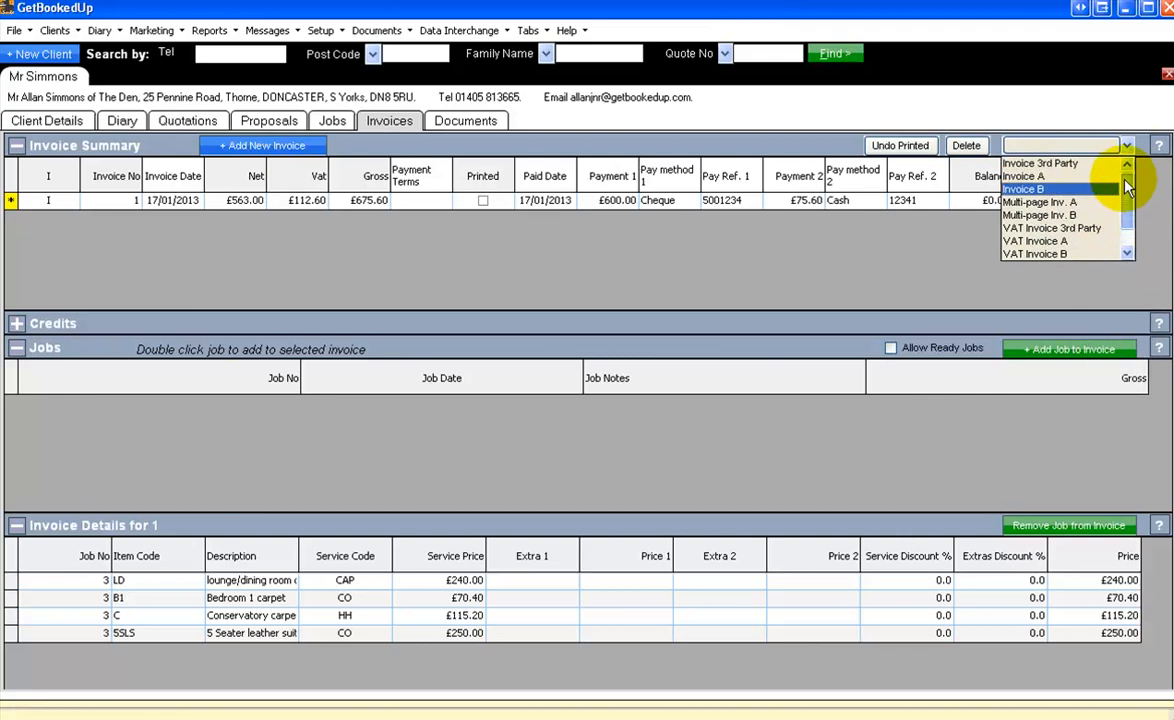
pyautogui.click(1032, 180)
pyautogui.click(1060, 146)
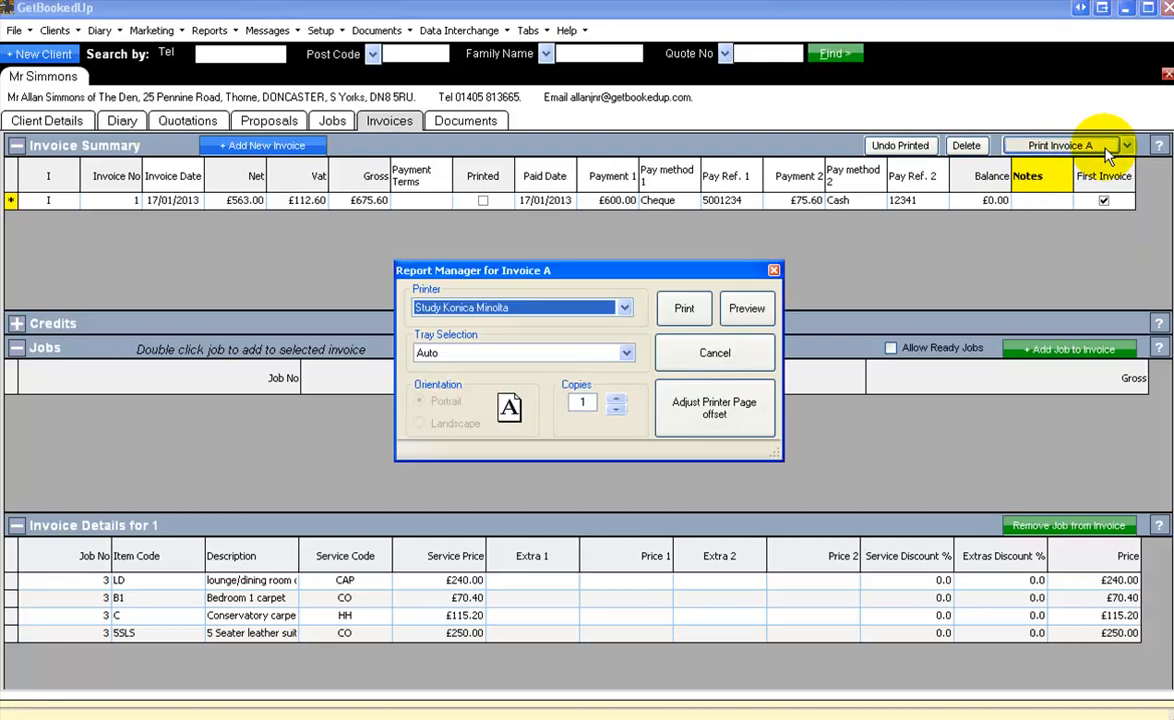
pyautogui.click(745, 309)
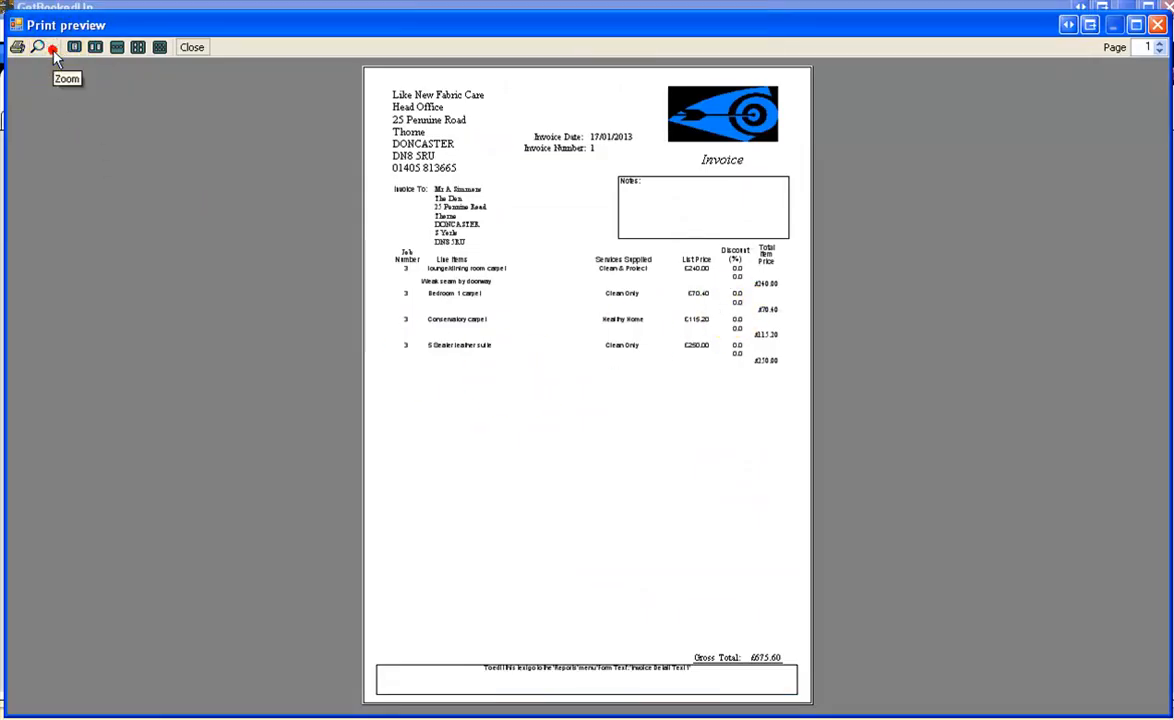
# Step: Examine the previewed invoice at 100% zoom and close the preview
pyautogui.click(51, 47)
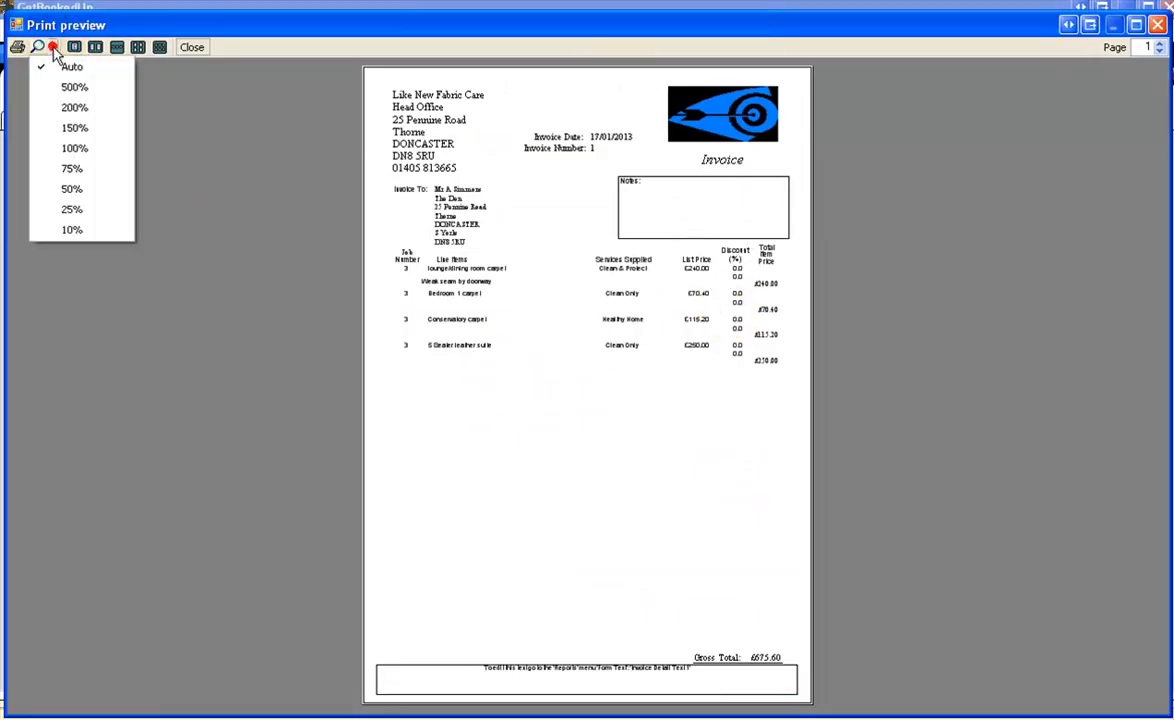
pyautogui.click(78, 148)
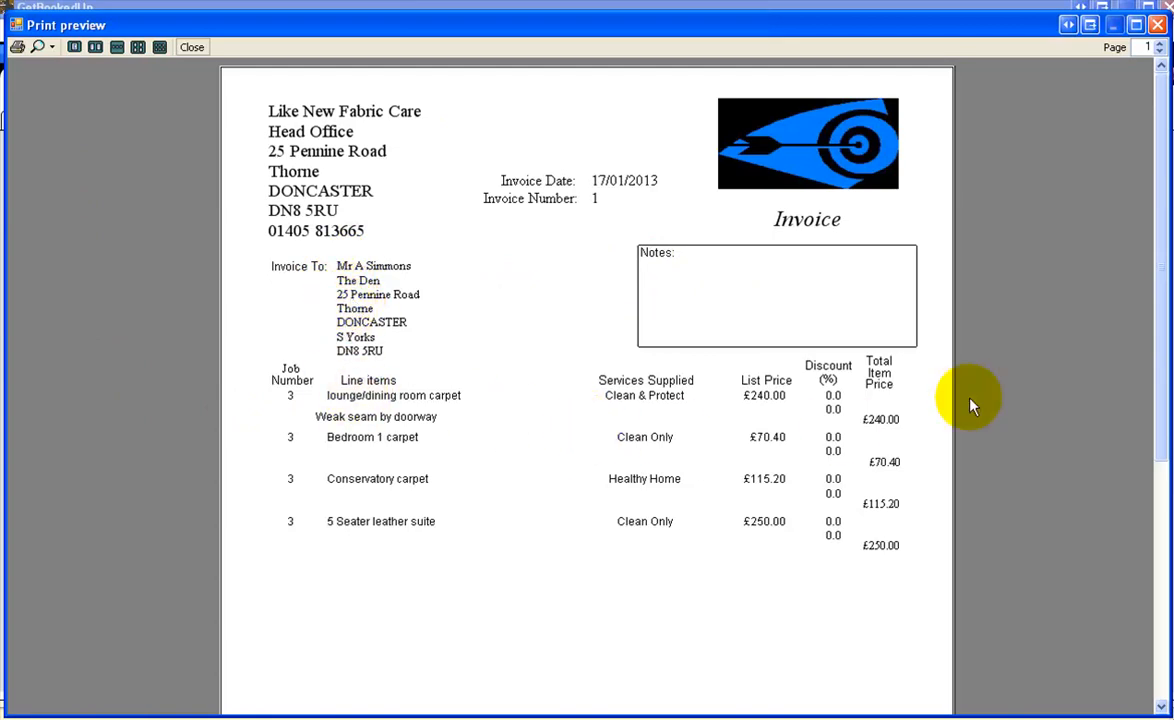
pyautogui.moveTo(1158, 314); pyautogui.dragTo(1153, 288)
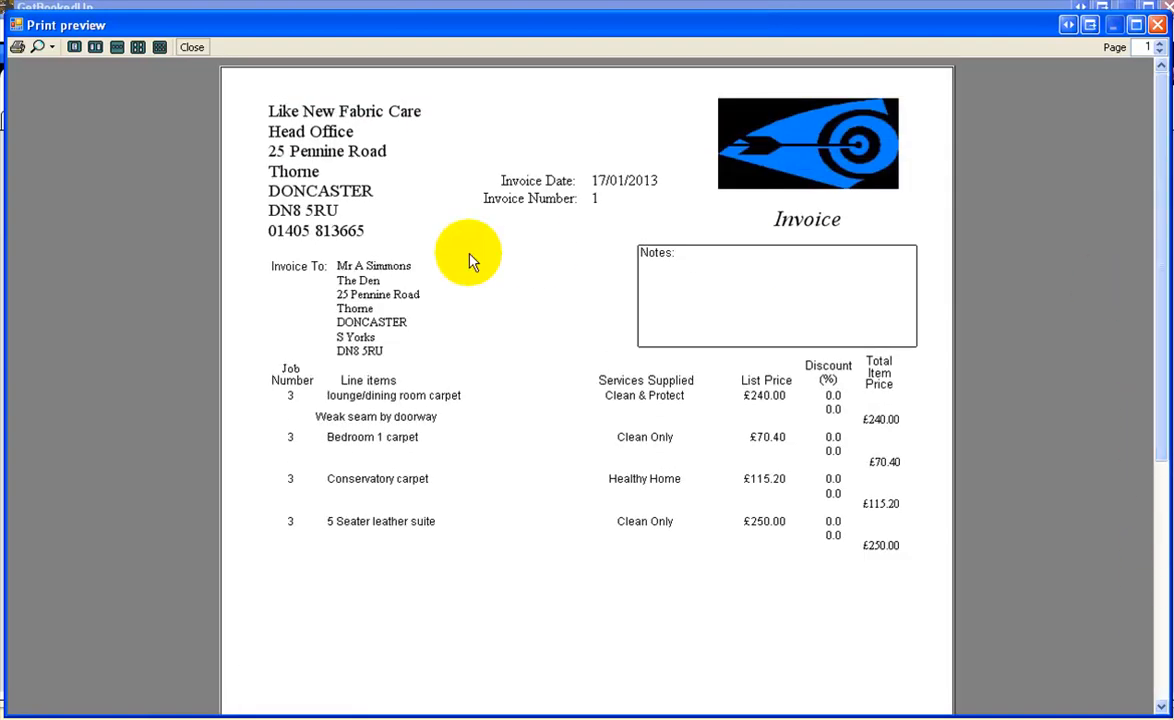
pyautogui.click(192, 48)
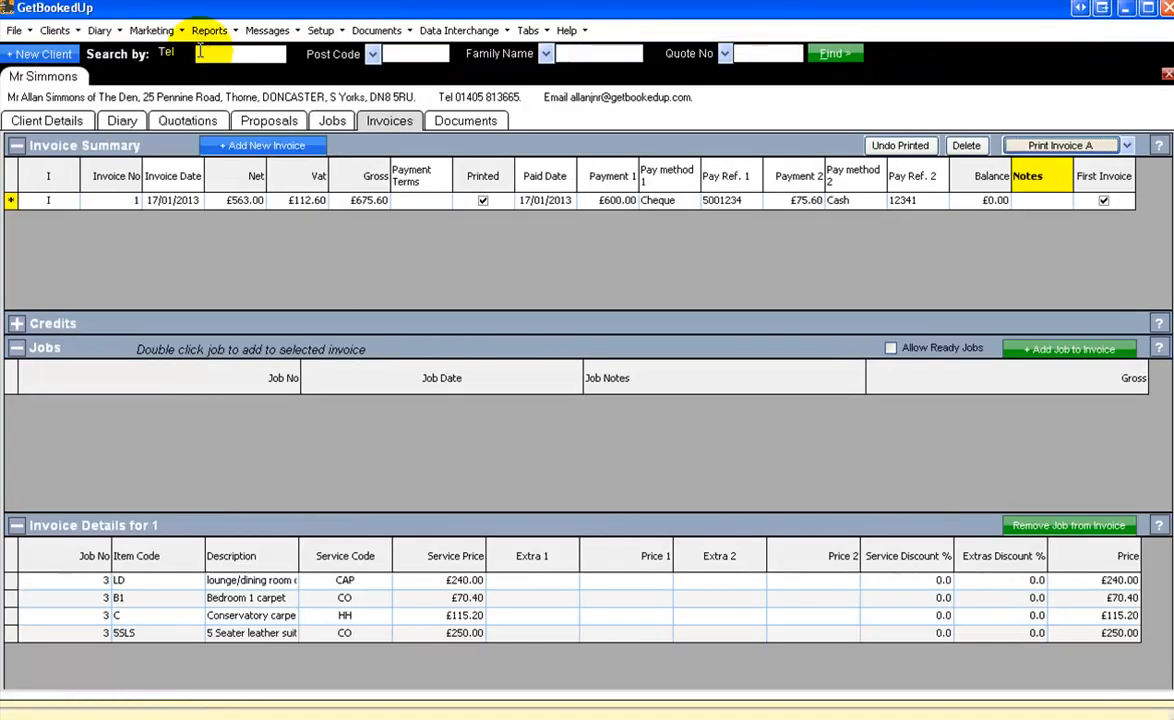